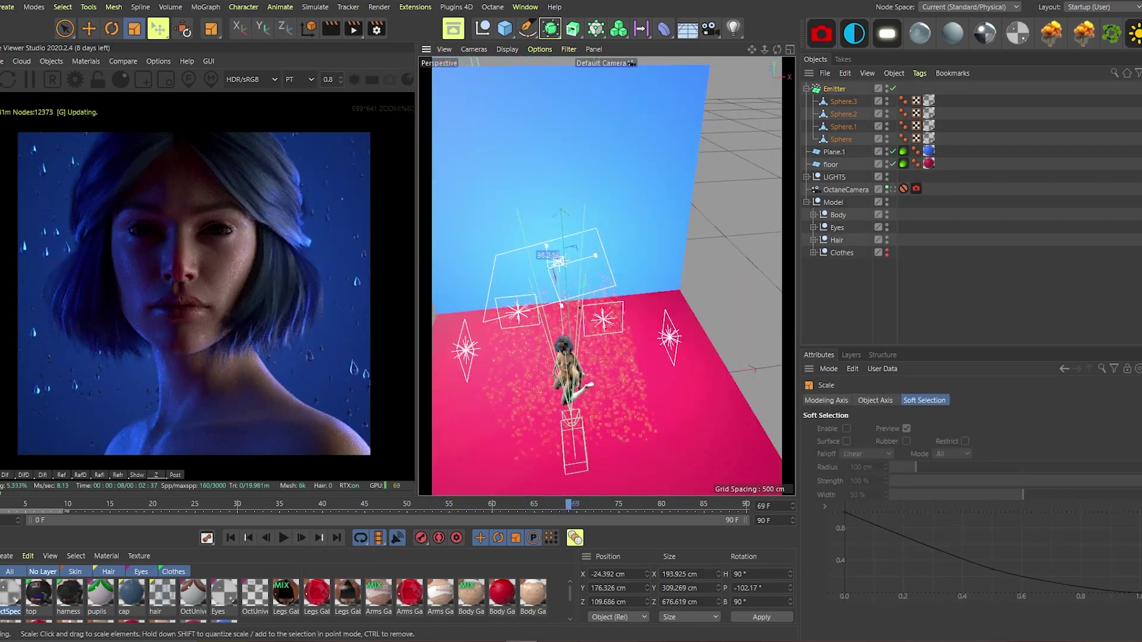
# Step: Shrink the selected object, then run the rain animation and scrub to a later frame
pyautogui.moveTo(553, 262); pyautogui.dragTo(569, 284)
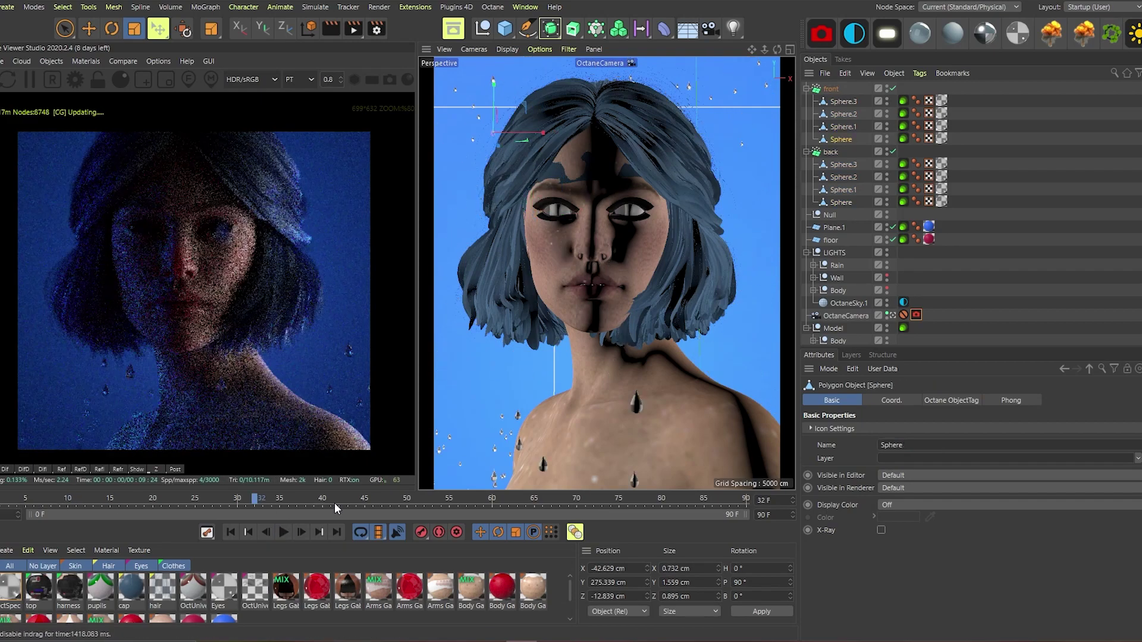
pyautogui.click(283, 531)
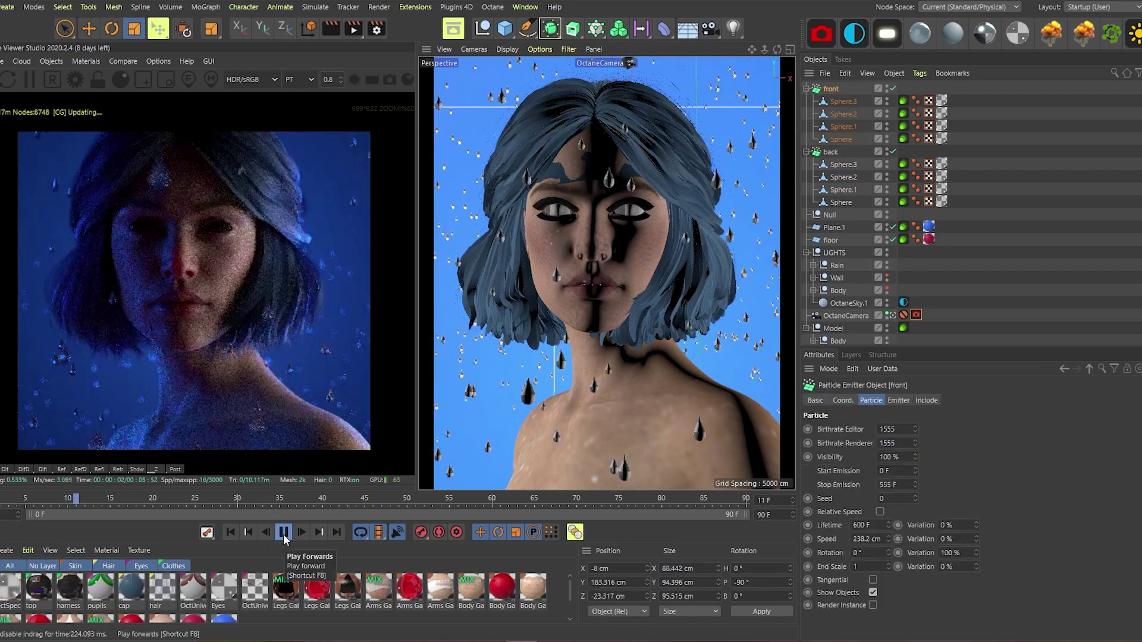
pyautogui.click(181, 500)
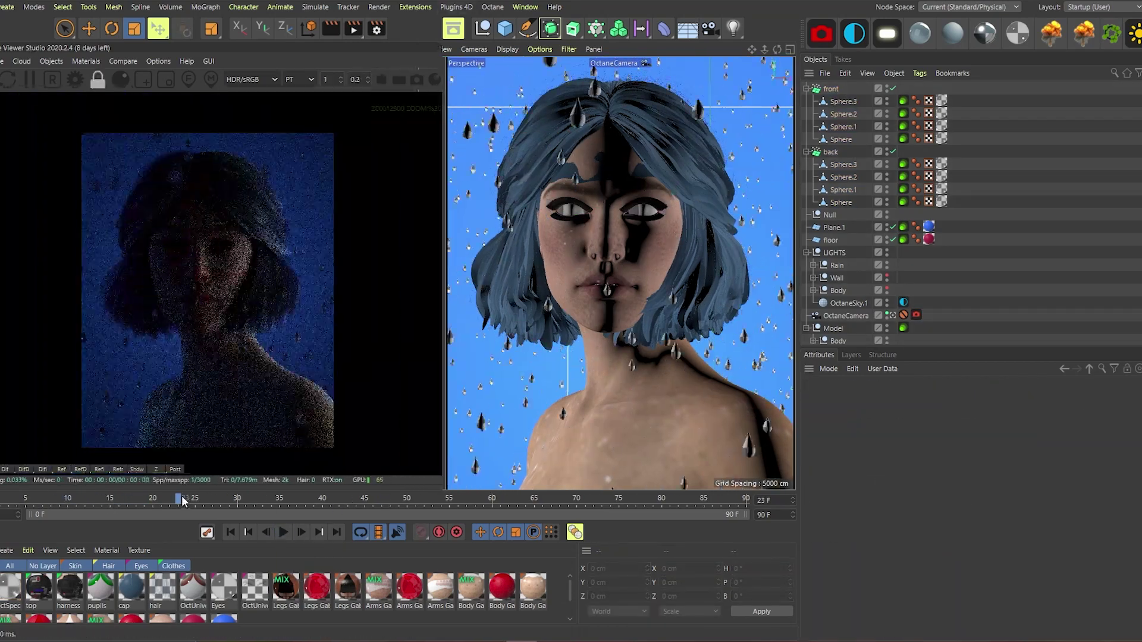
pyautogui.moveTo(266, 504); pyautogui.dragTo(483, 512)
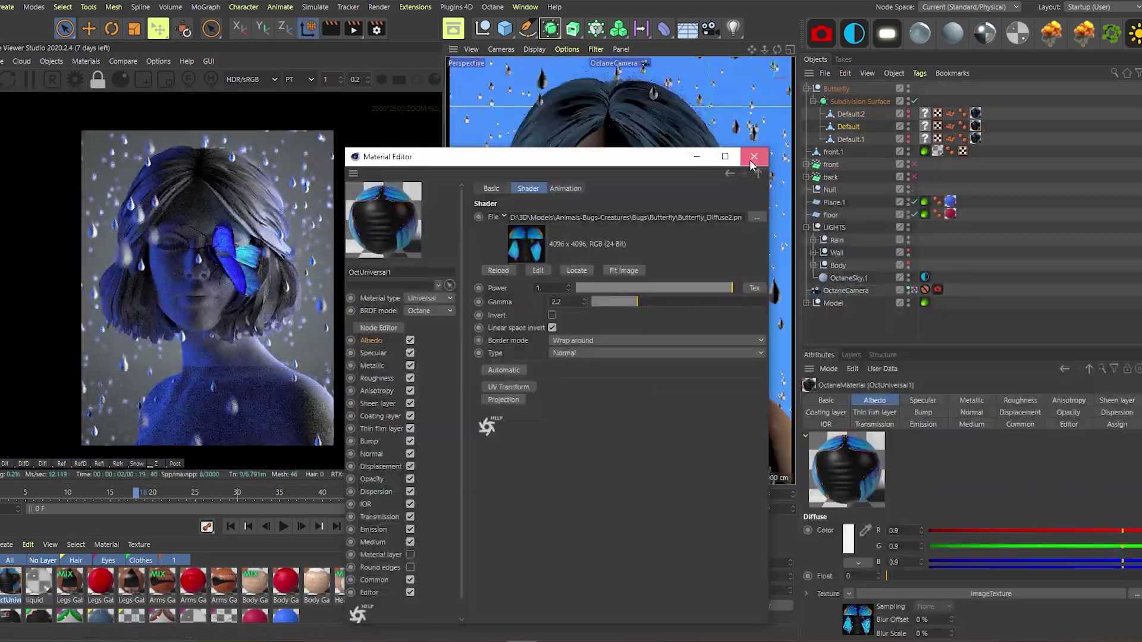
# Step: Close the butterfly material editor, view through the Default Camera and enable Live Selection
pyautogui.click(754, 156)
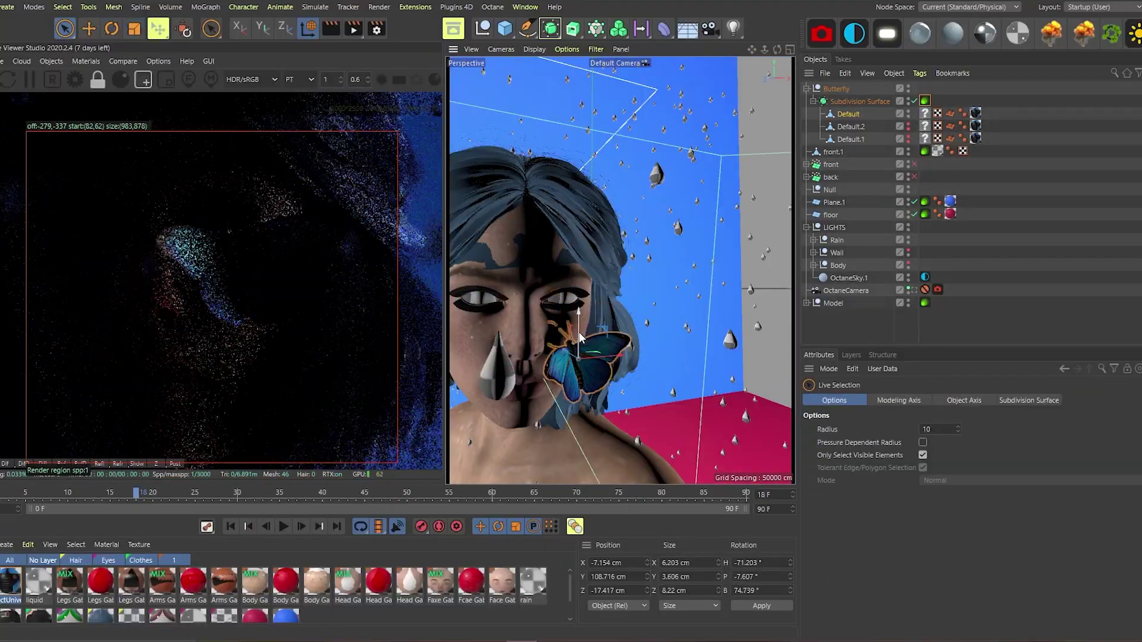
pyautogui.click(913, 291)
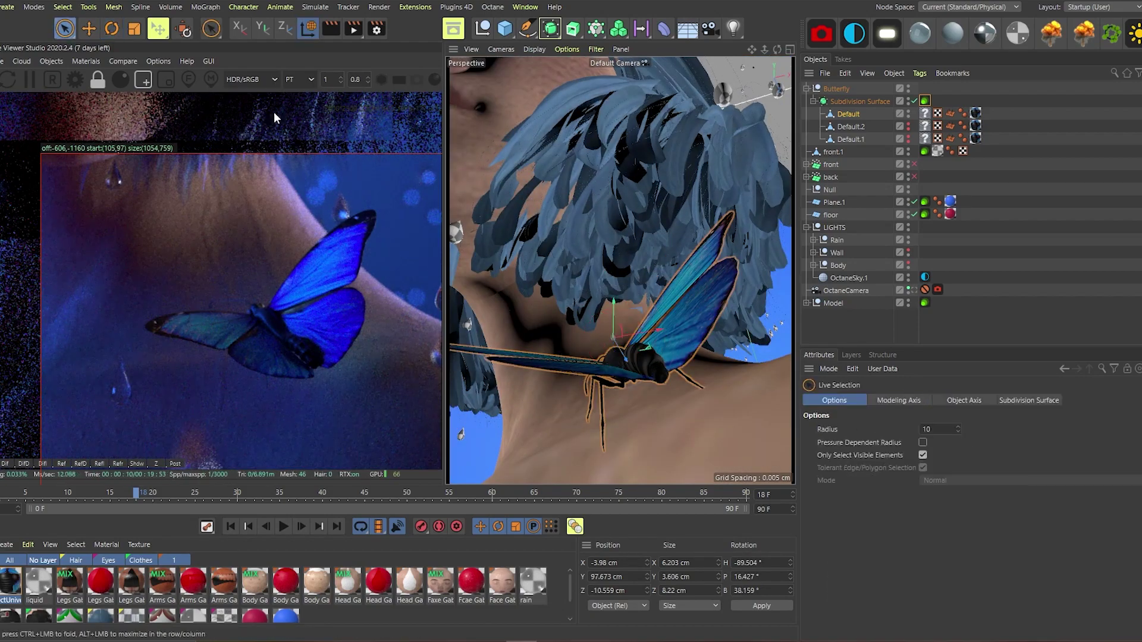
pyautogui.click(64, 29)
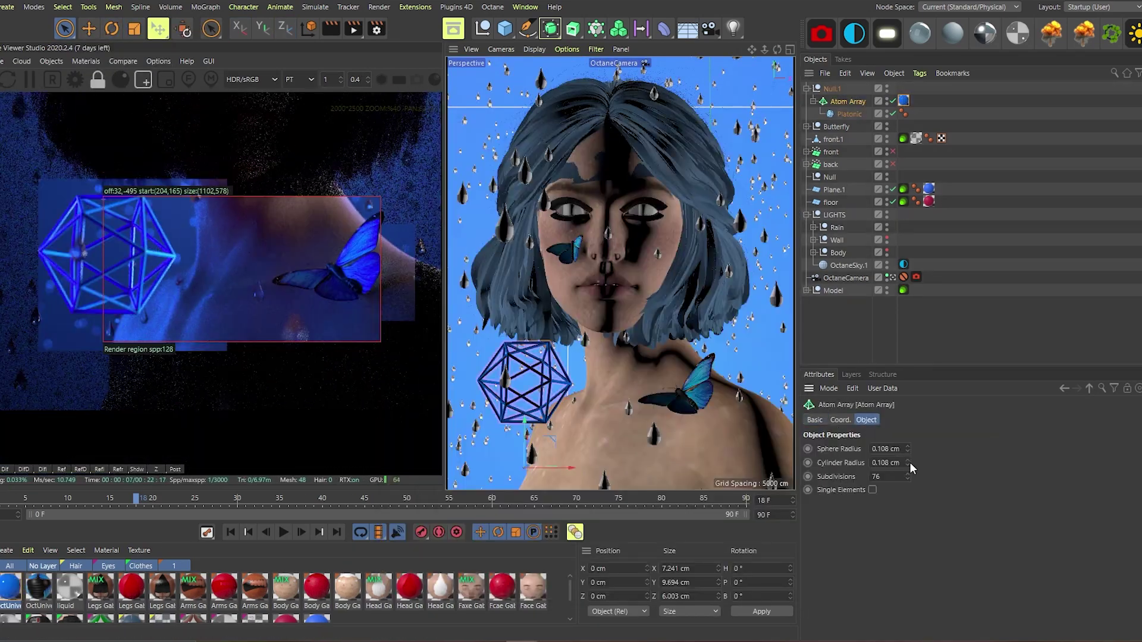
# Step: Select Null.1, the group holding the wireframe polyhedron, in the Object Manager
pyautogui.click(831, 89)
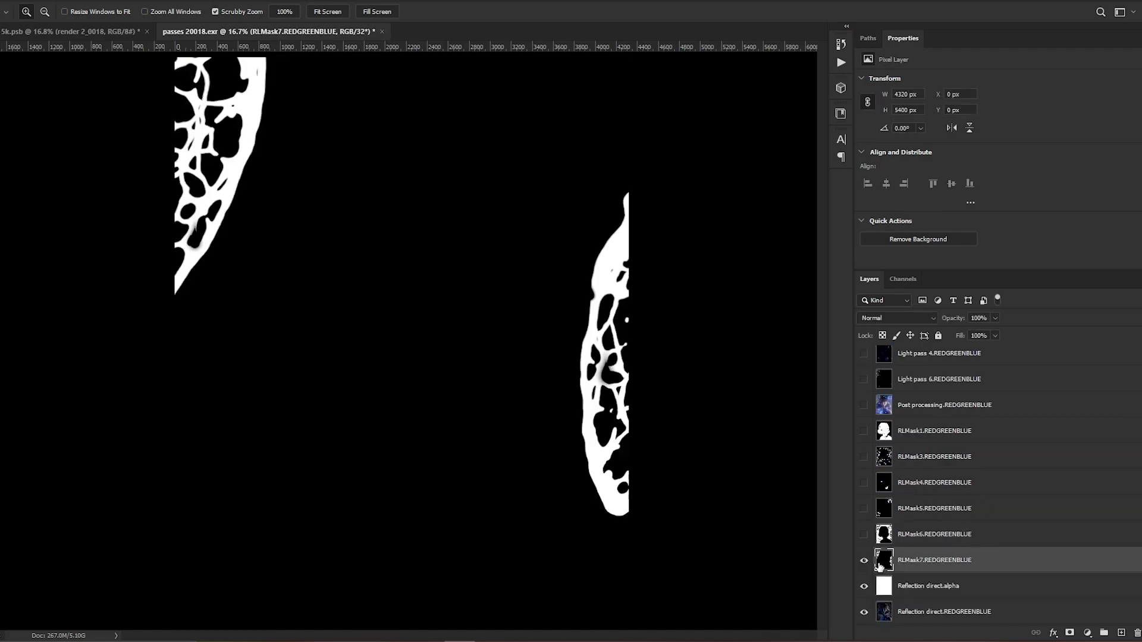
# Step: Copy the render pass layer from the passes EXR into 5k.psb, accepting the bit-depth conversion
pyautogui.moveTo(880, 566); pyautogui.dragTo(389, 315)
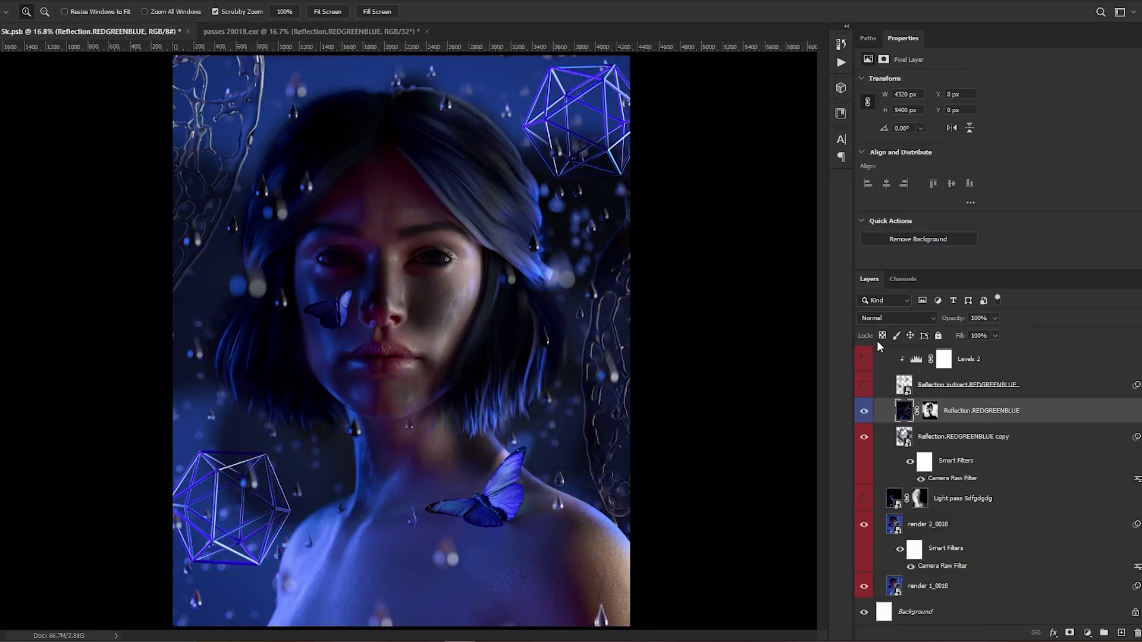
pyautogui.click(538, 243)
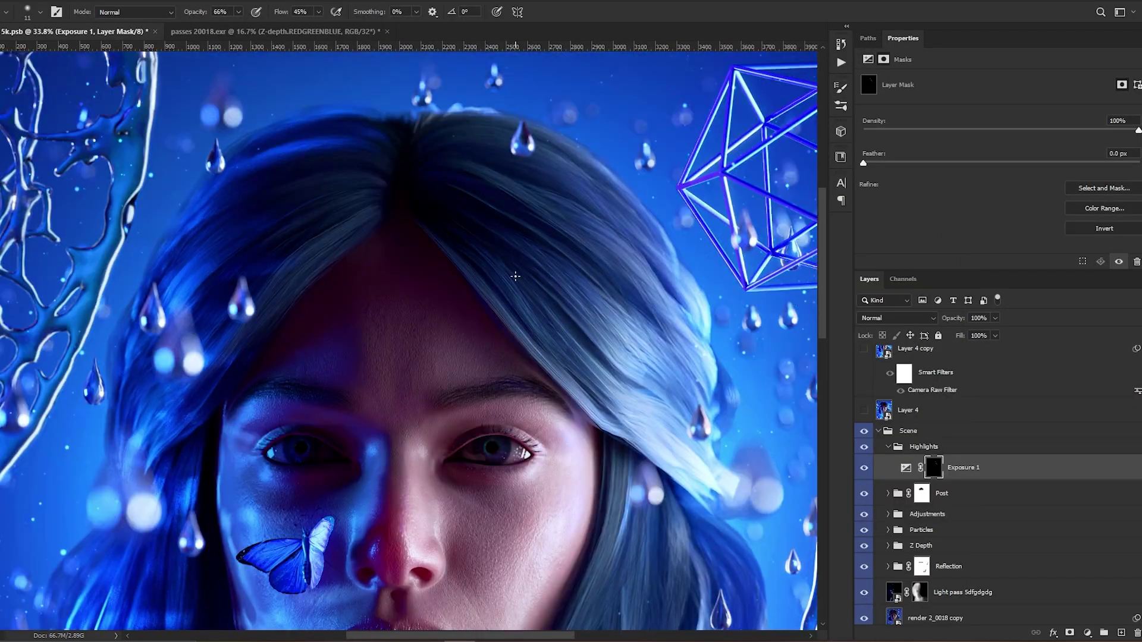
# Step: Duplicate the Exposure 1 adjustment as Exposure 1 copy in the Highlights group
pyautogui.keyDown('alt'); pyautogui.scroll(-1, 323, 245); pyautogui.keyUp('alt')
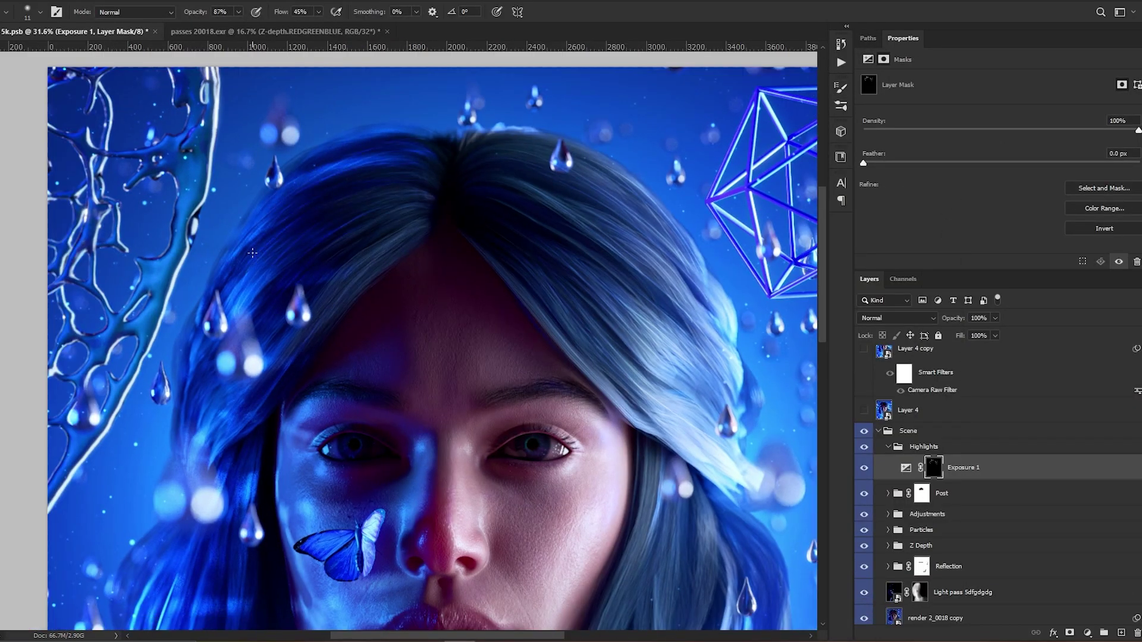
pyautogui.hotkey('ctrl', 'j')
pyautogui.scroll(-2, 264, 339)
pyautogui.scroll(-2, 276, 423)
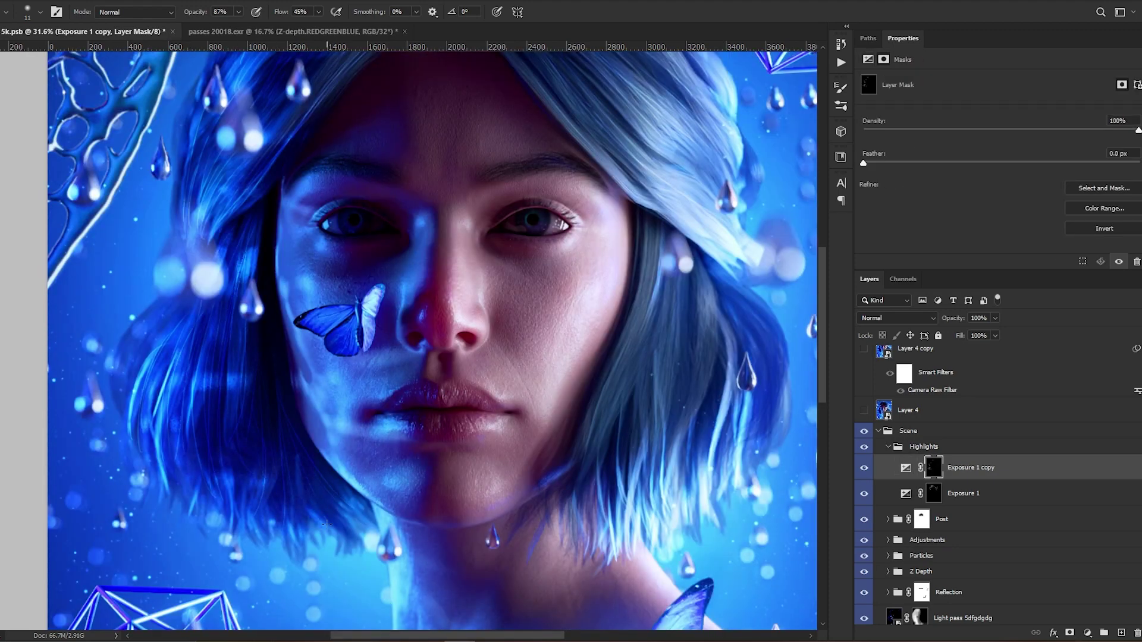